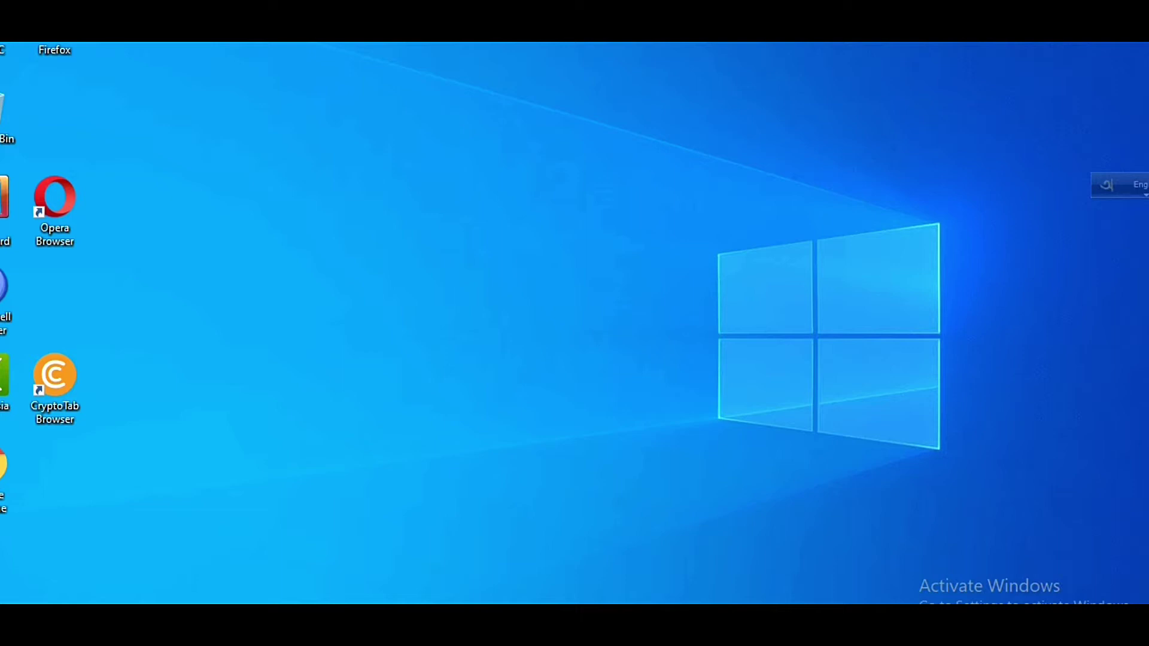
- Open the Sound settings from the Hardware and Sound category of the Control Panel
{"action": "key", "text": "super+s"}
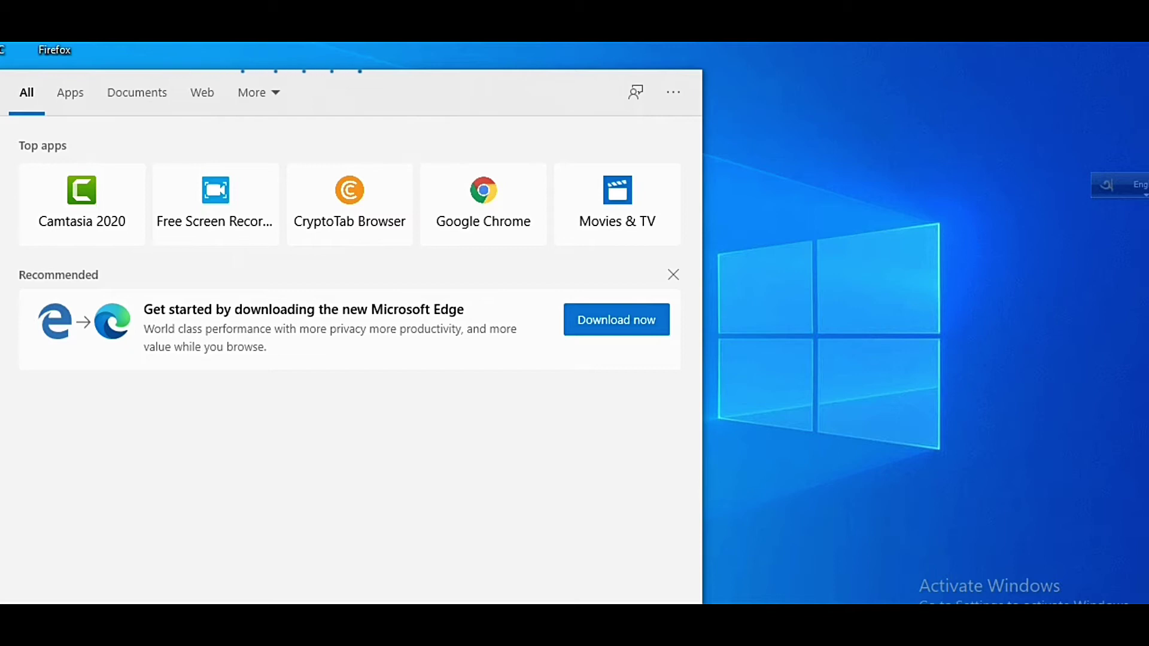
{"action": "type", "text": "c"}
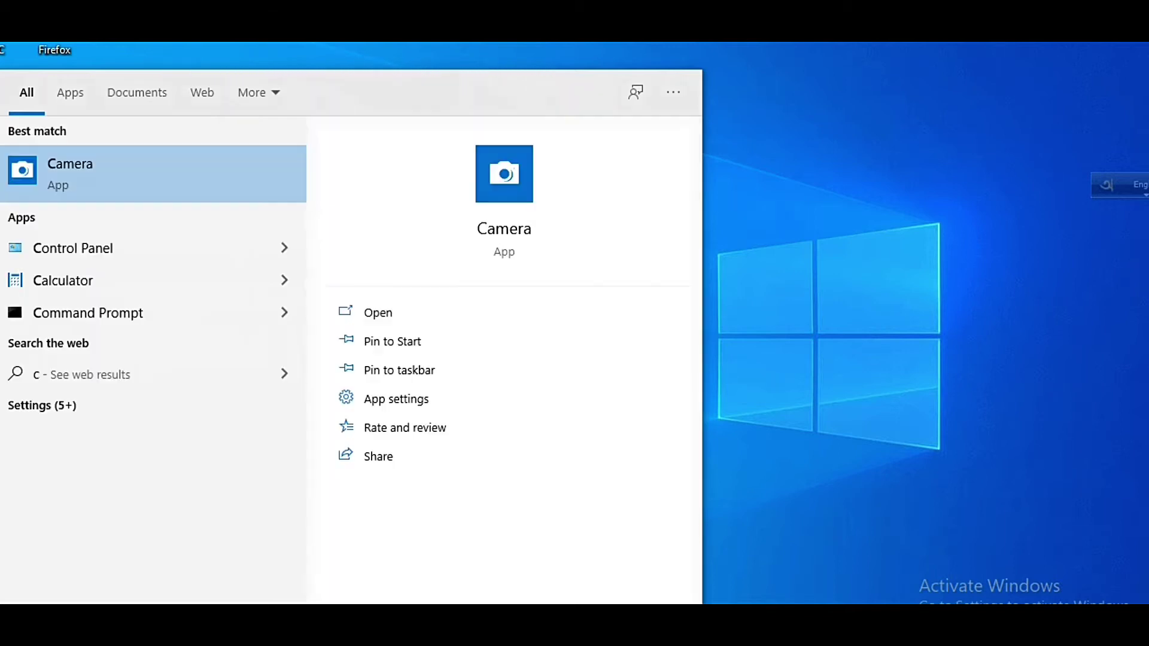
{"action": "type", "text": "on"}
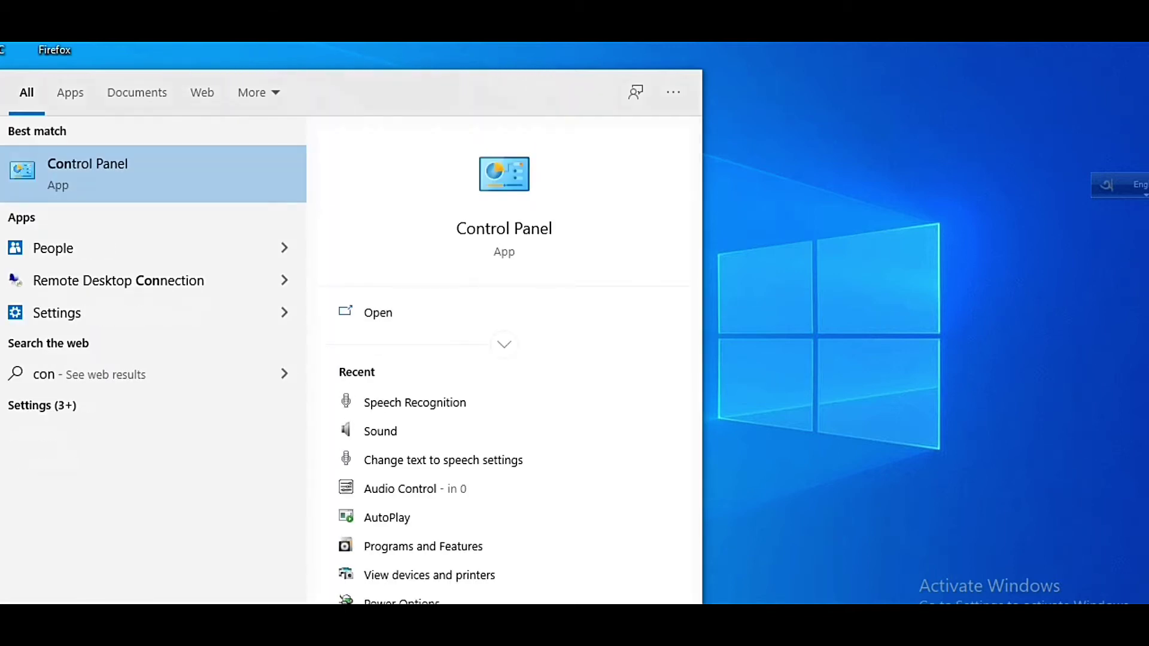
{"action": "left_click", "coordinate": [166, 185]}
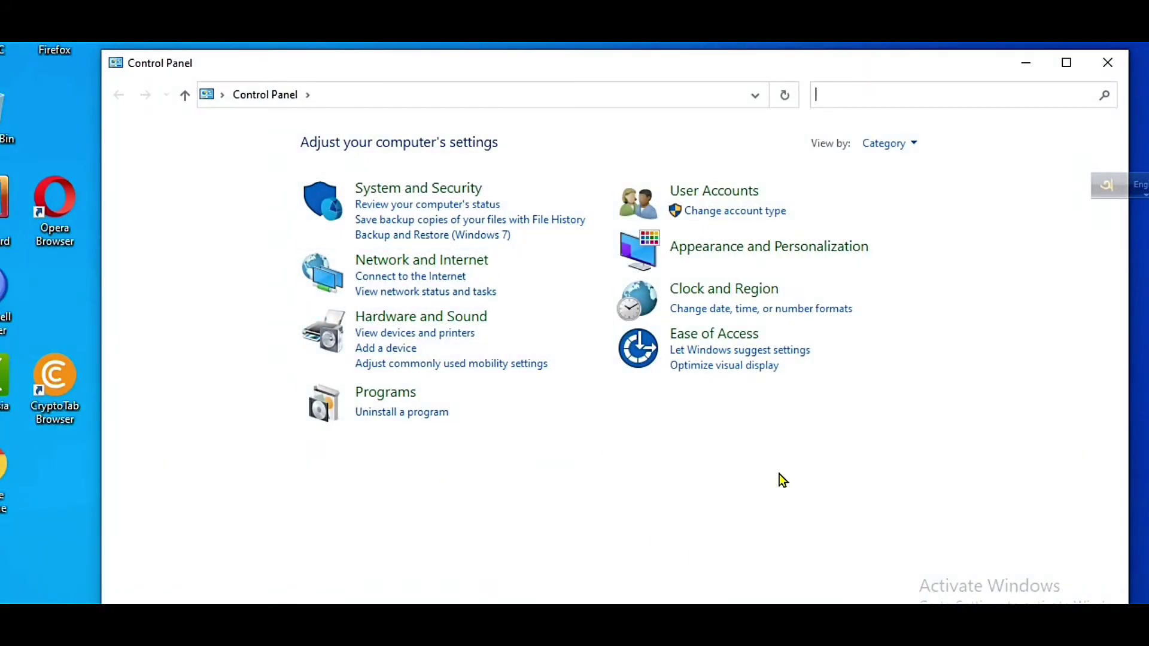
{"action": "left_click", "coordinate": [454, 319]}
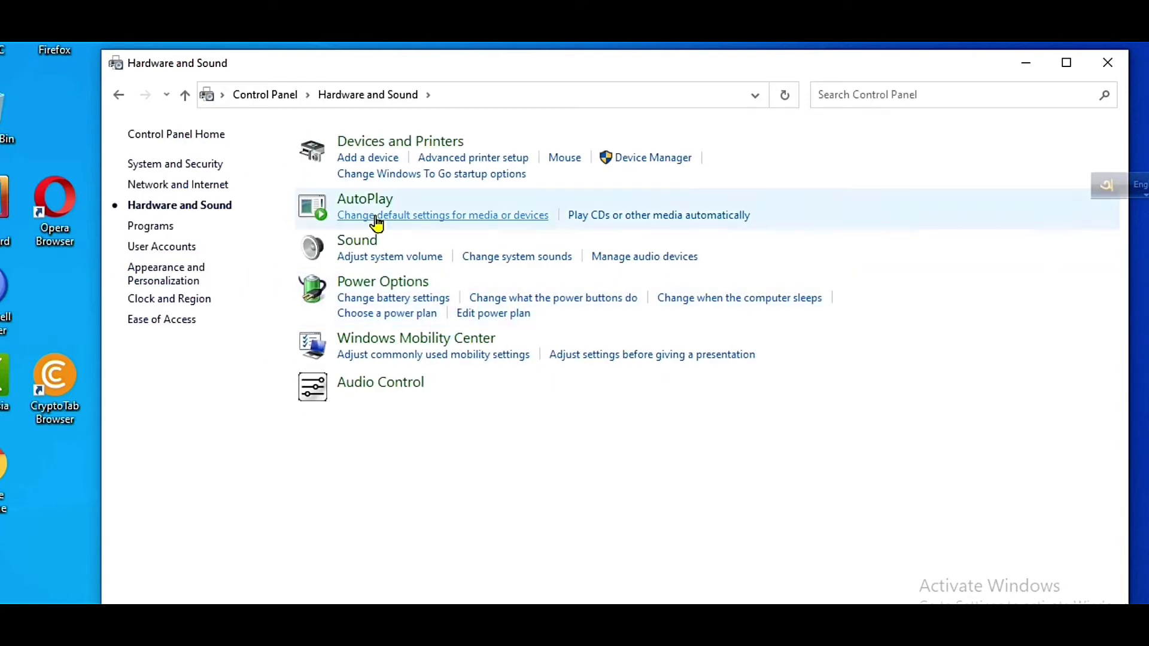
{"action": "left_click", "coordinate": [363, 246]}
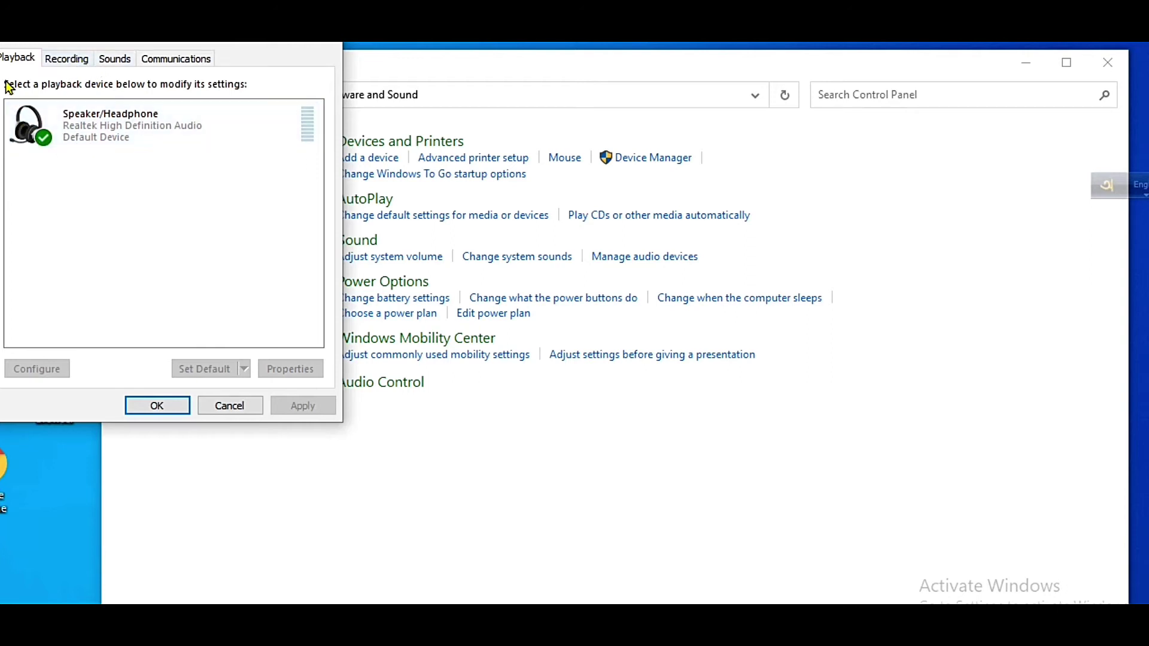
- Open the properties of the Speaker/Headphone playback device
{"action": "left_click", "coordinate": [75, 130]}
{"action": "right_click", "coordinate": [75, 130]}
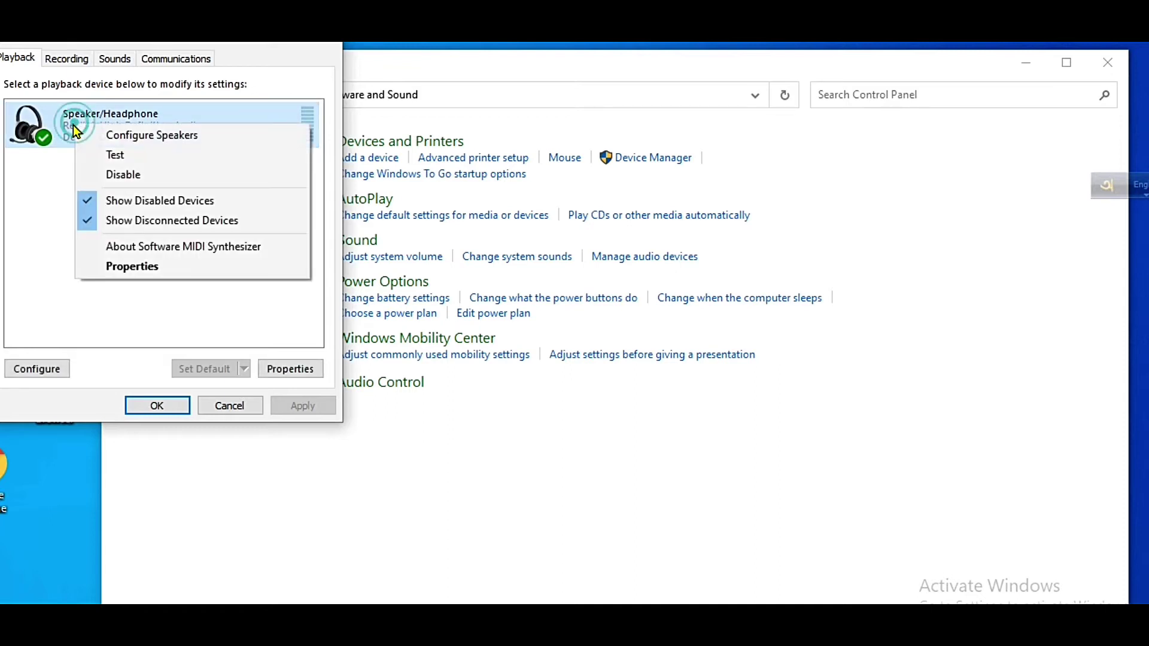
{"action": "left_click", "coordinate": [75, 130]}
{"action": "double_click", "coordinate": [62, 121]}
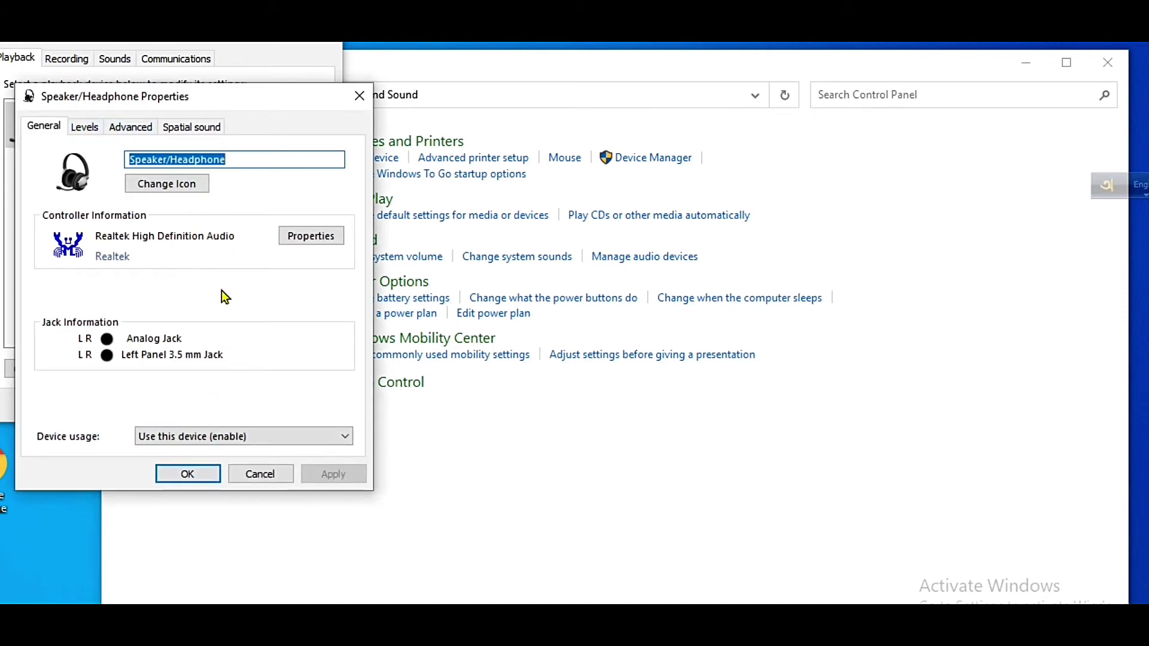
- Lower the Realtek HD Audio output level of the Speaker/Headphone device to 74
{"action": "left_click", "coordinate": [78, 127]}
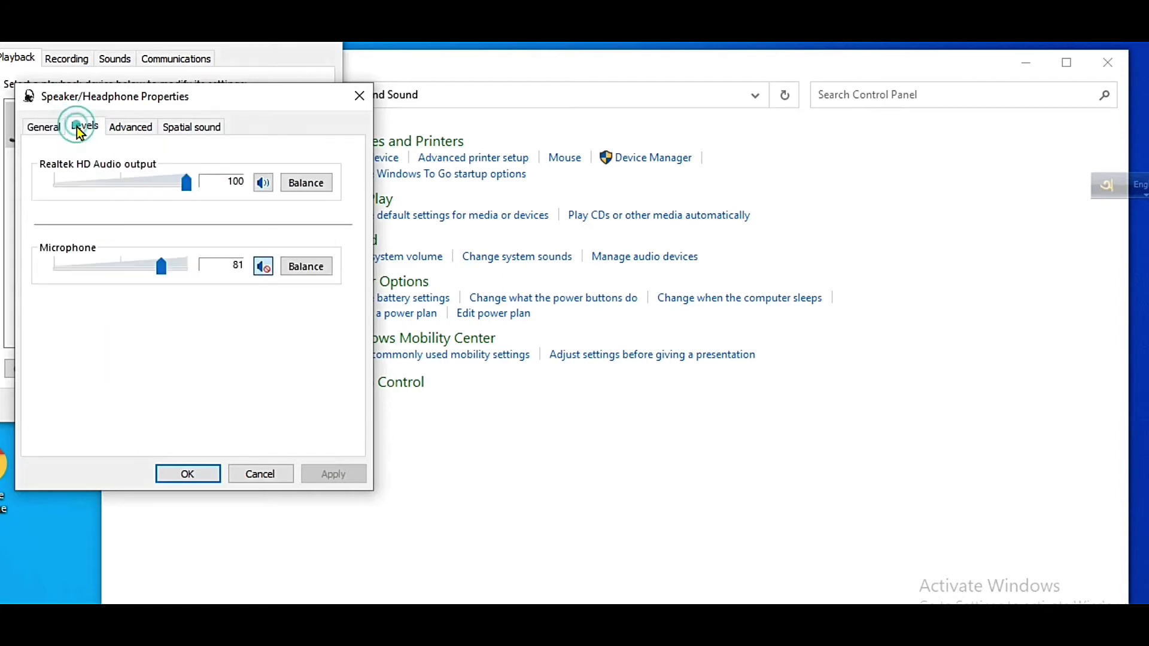
{"action": "left_click", "coordinate": [166, 183]}
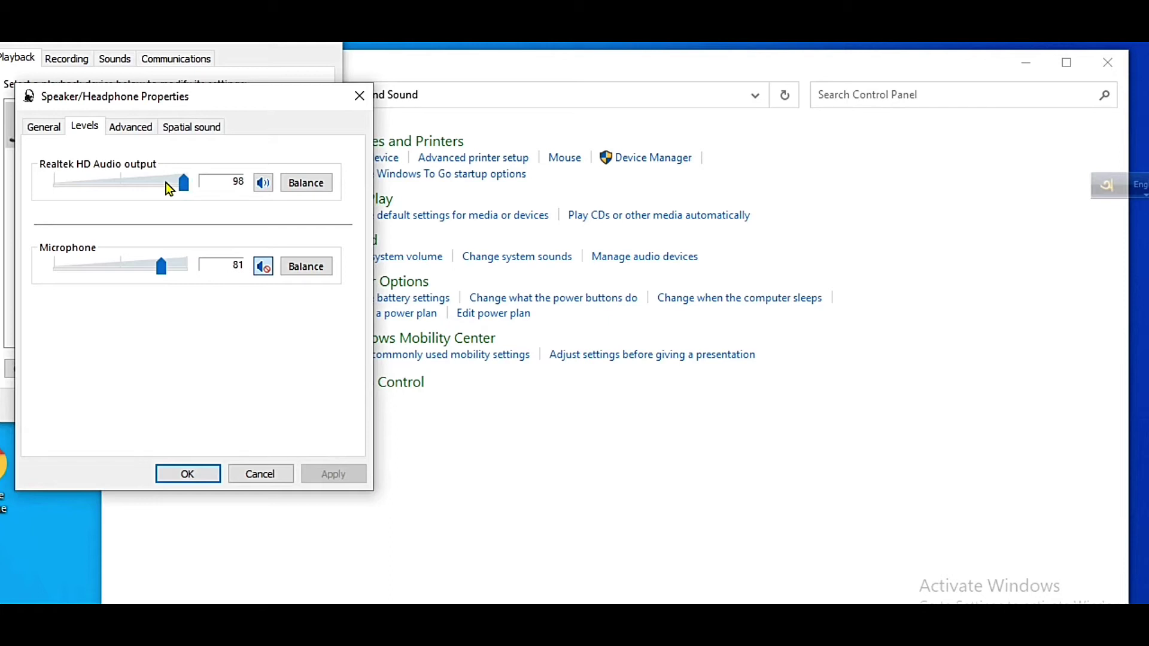
{"action": "left_click", "coordinate": [168, 188]}
{"action": "left_click", "coordinate": [169, 189]}
{"action": "left_click", "coordinate": [169, 188]}
{"action": "left_click", "coordinate": [169, 188]}
{"action": "left_click", "coordinate": [168, 189]}
{"action": "left_click", "coordinate": [169, 188]}
{"action": "left_click", "coordinate": [168, 188]}
{"action": "left_click", "coordinate": [169, 189]}
{"action": "left_click", "coordinate": [169, 189]}
{"action": "left_click", "coordinate": [169, 189]}
{"action": "left_click", "coordinate": [168, 189]}
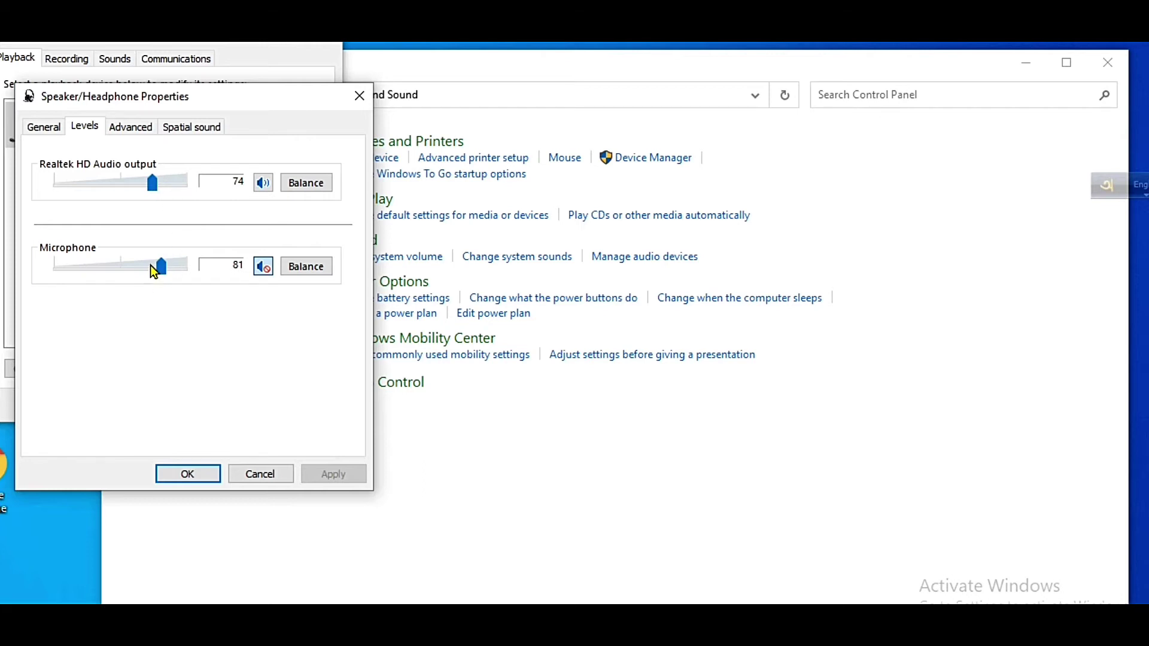
{"action": "left_click", "coordinate": [154, 271]}
- Set the Speaker/Headphone default format to 24 bit, 48000 Hz (Studio Quality)
{"action": "left_click", "coordinate": [131, 123]}
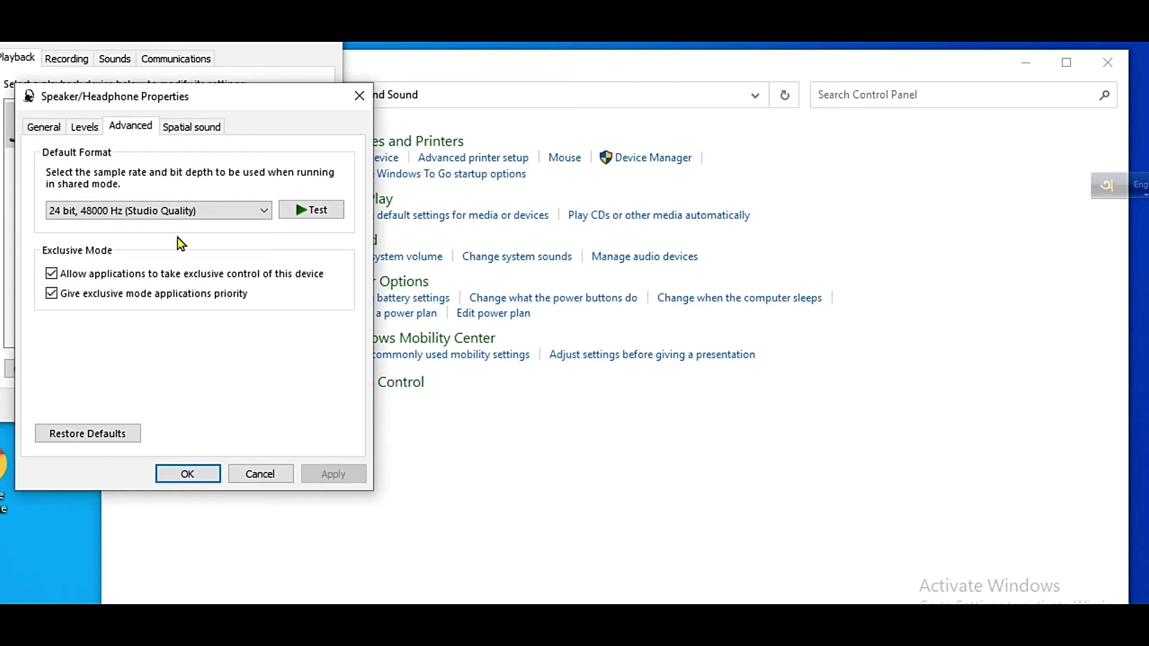
{"action": "left_click", "coordinate": [266, 211]}
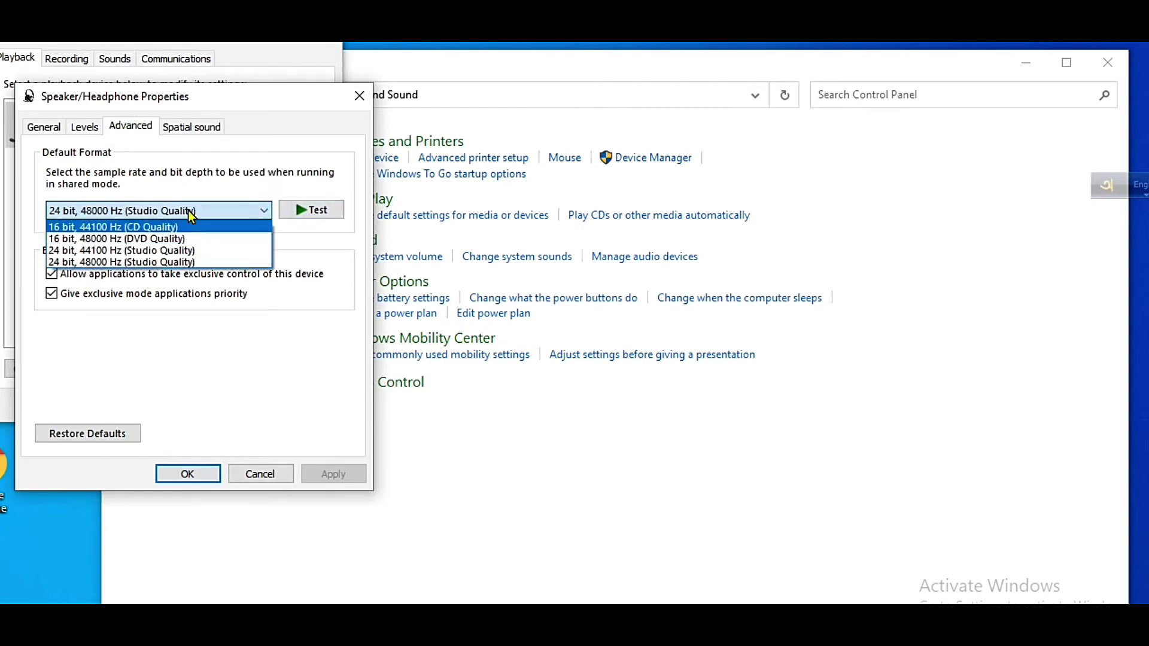
{"action": "left_click", "coordinate": [203, 264]}
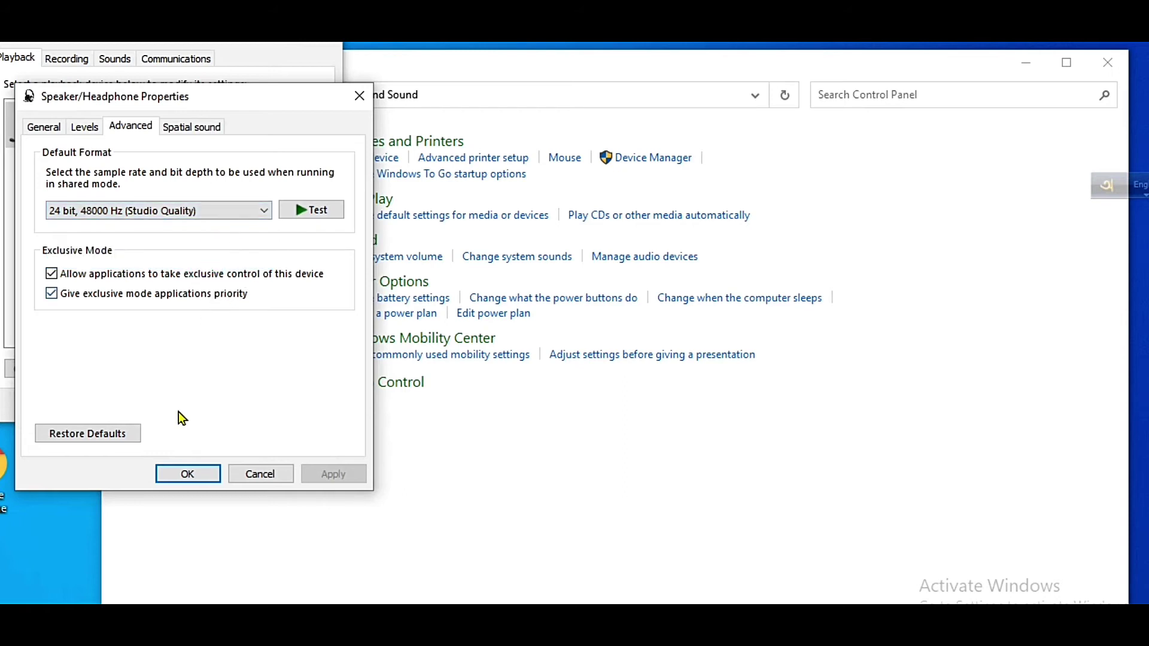
- Choose Off as the spatial sound format and accept the Speaker/Headphone properties
{"action": "left_click", "coordinate": [186, 132]}
{"action": "left_click", "coordinate": [171, 217]}
{"action": "left_click", "coordinate": [172, 224]}
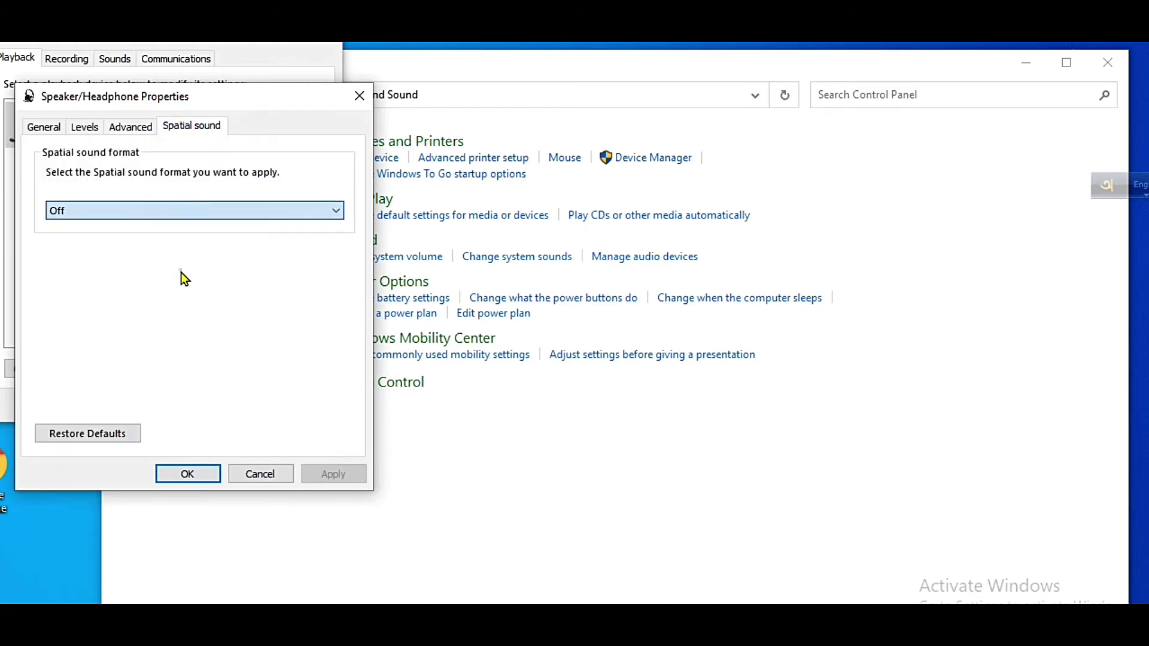
{"action": "left_click", "coordinate": [203, 477]}
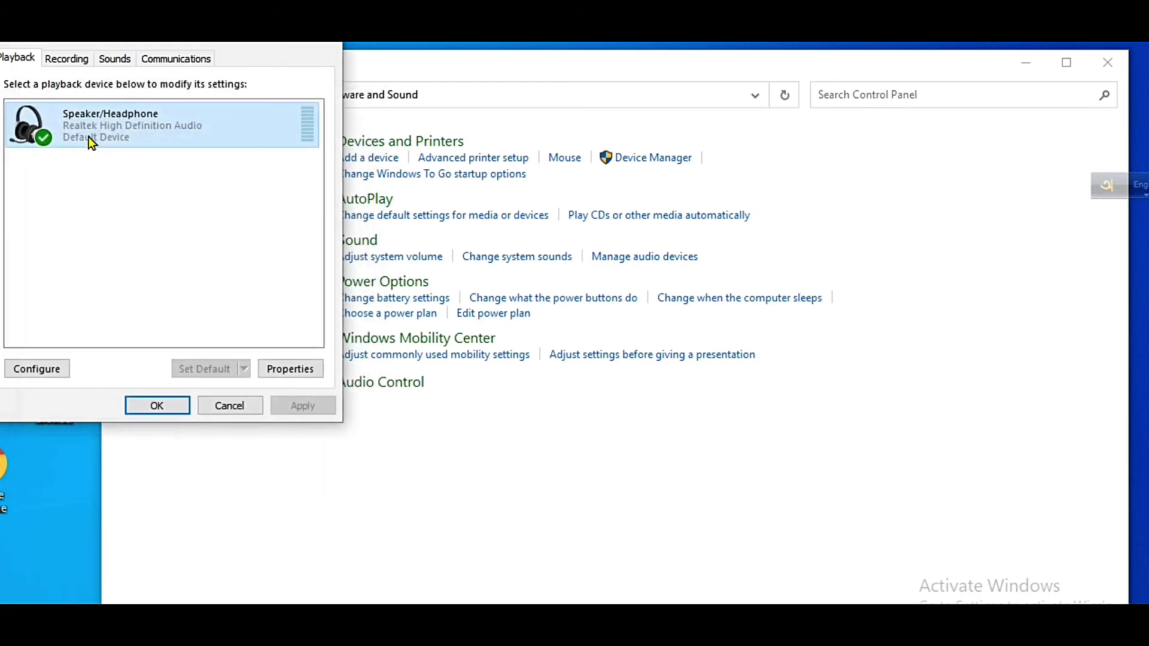
- Open the properties of the default Microphone recording device
{"action": "left_click", "coordinate": [65, 60]}
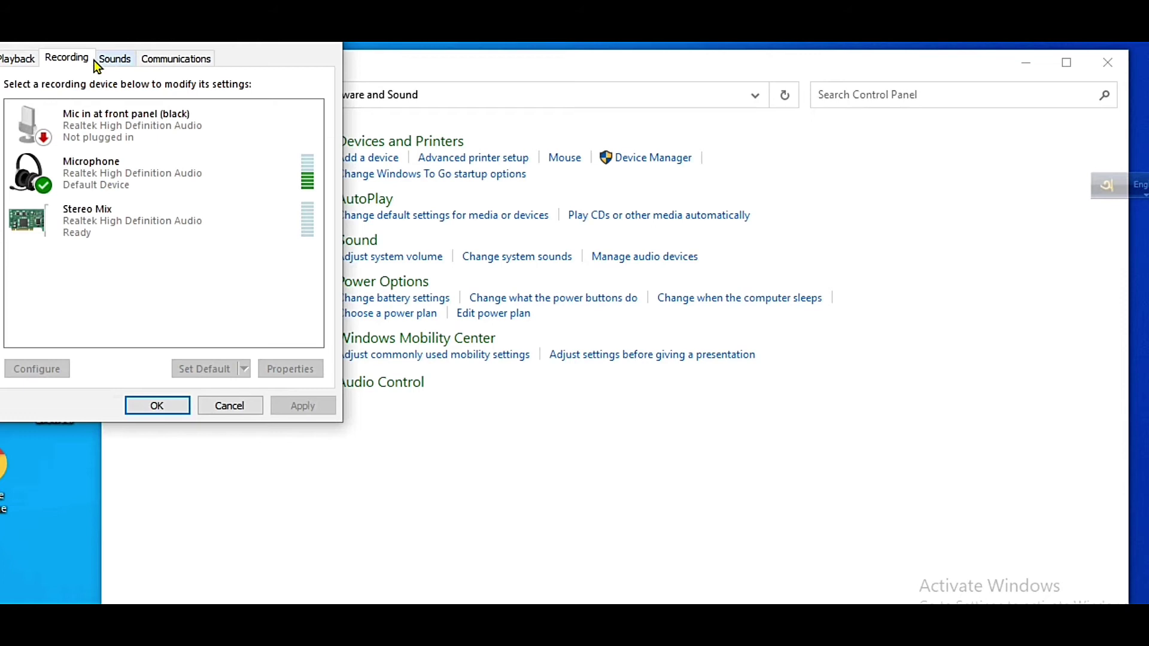
{"action": "right_click", "coordinate": [123, 173]}
{"action": "left_click", "coordinate": [180, 275]}
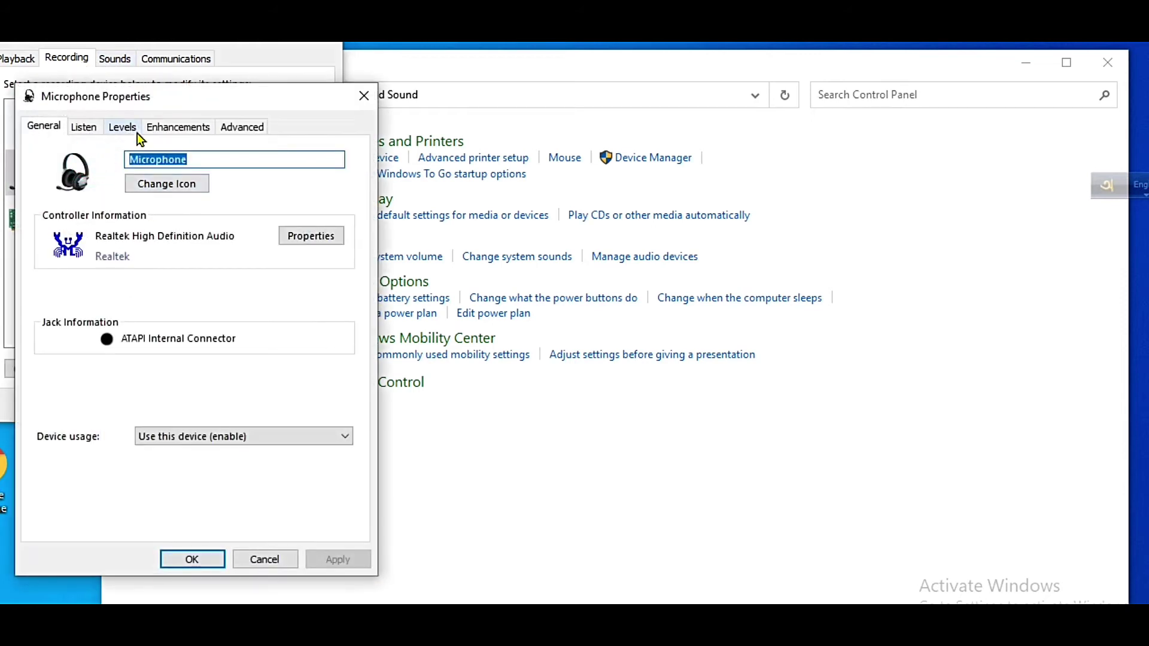
- Raise the microphone level to 93 with Microphone Boost at +20.0 dB
{"action": "left_click", "coordinate": [114, 128]}
{"action": "left_click_drag", "start_coordinate": [122, 182], "coordinate": [126, 182]}
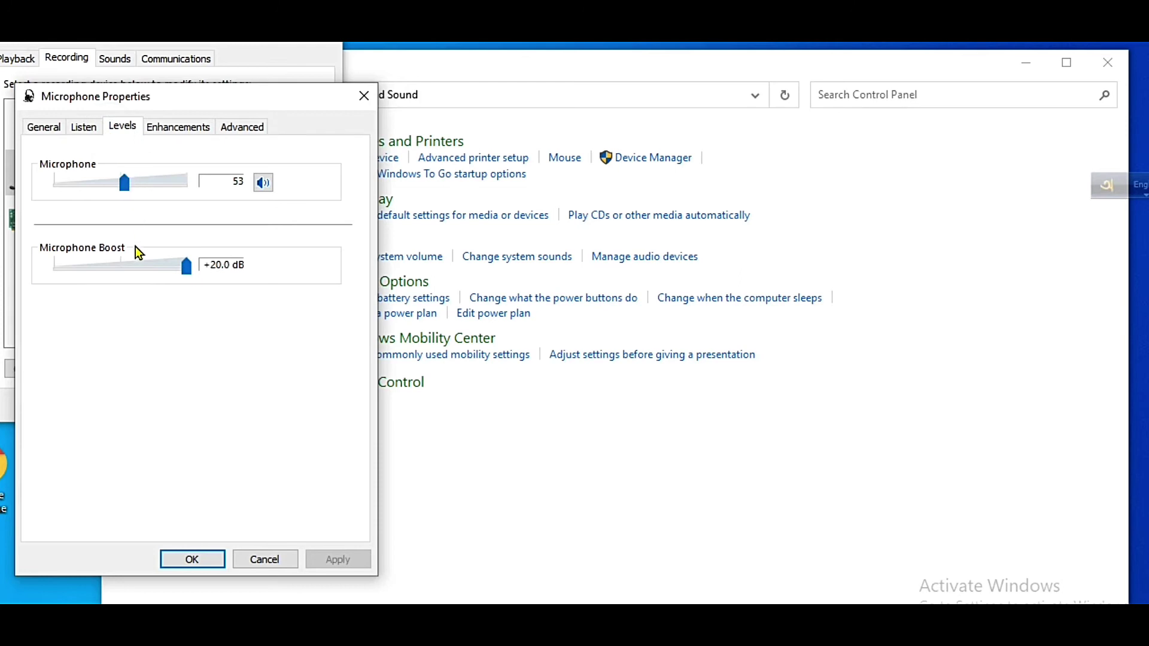
{"action": "left_click", "coordinate": [150, 183]}
{"action": "left_click", "coordinate": [170, 183]}
{"action": "left_click", "coordinate": [159, 182]}
{"action": "left_click", "coordinate": [162, 182]}
{"action": "left_click", "coordinate": [177, 265]}
{"action": "left_click", "coordinate": [185, 267]}
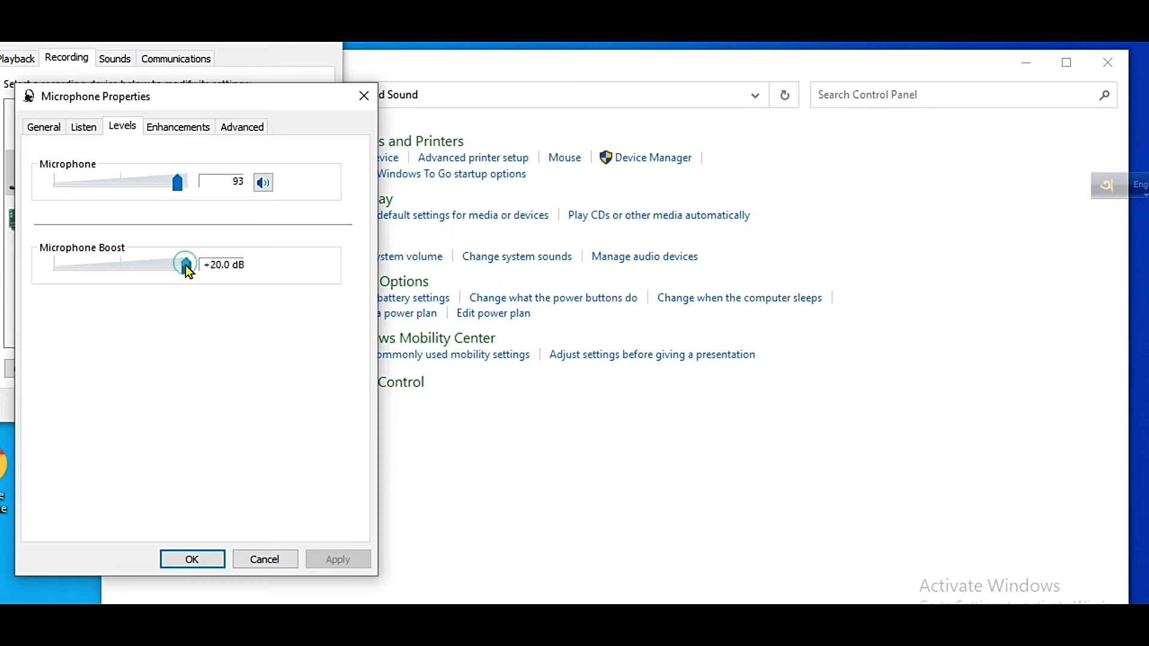
- Use 2 channel, 16 bit, 48000 Hz (DVD Quality) as the microphone's default format, and confirm the microphone properties and Sound settings
{"action": "left_click", "coordinate": [179, 130]}
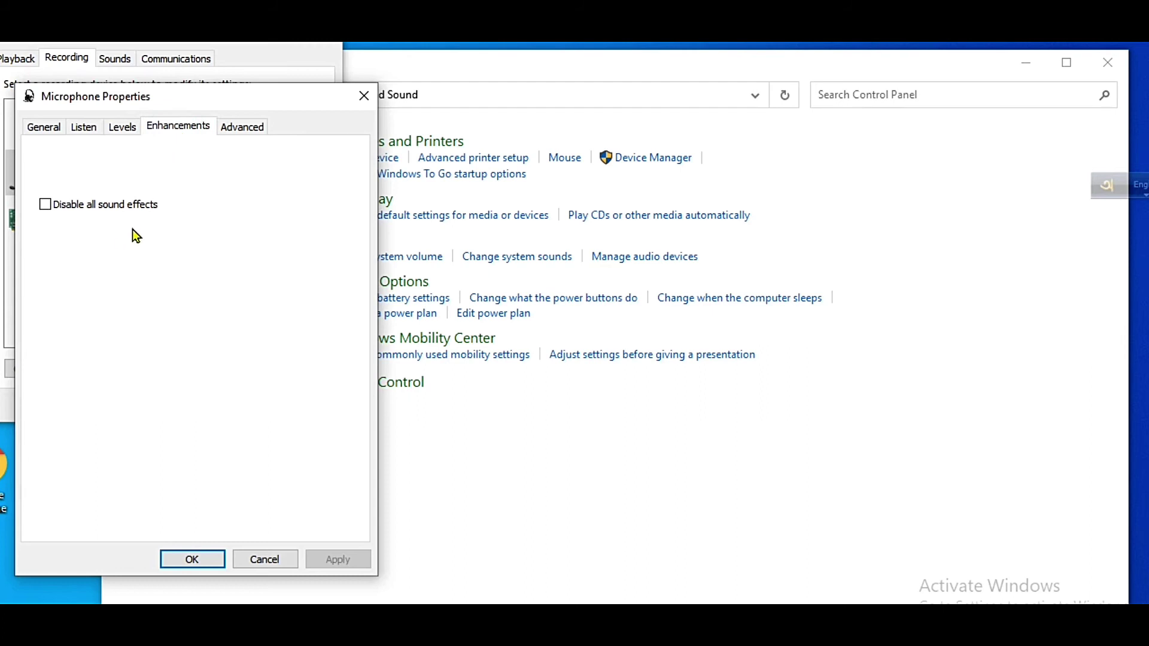
{"action": "left_click", "coordinate": [233, 128]}
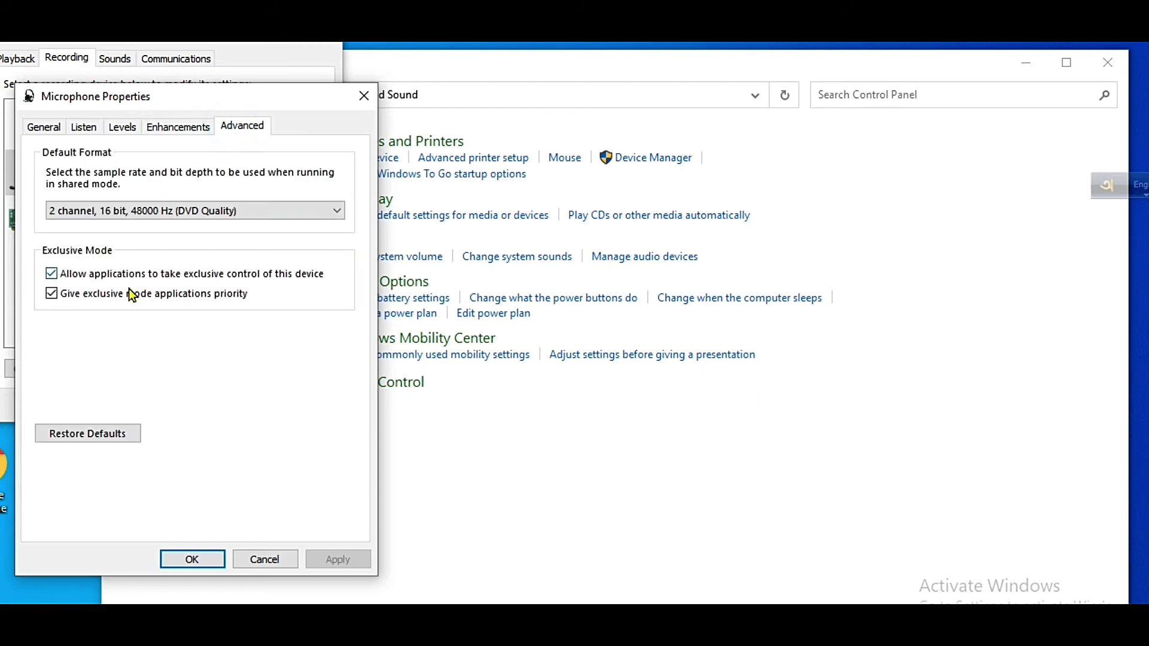
{"action": "left_click", "coordinate": [219, 210]}
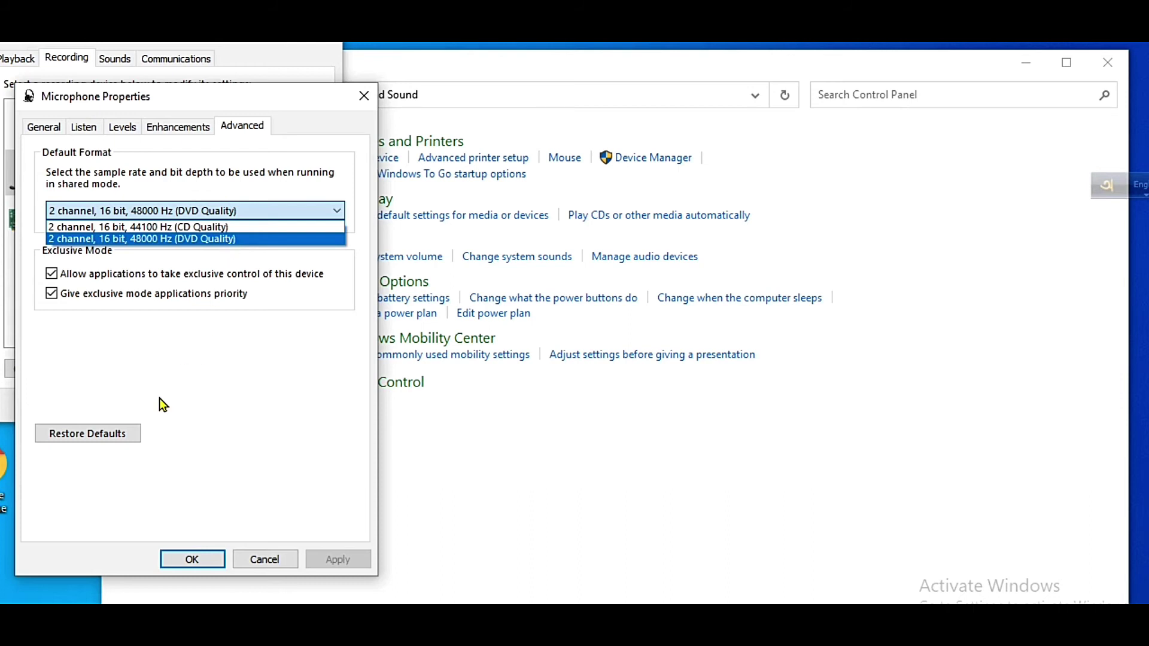
{"action": "left_click", "coordinate": [193, 559]}
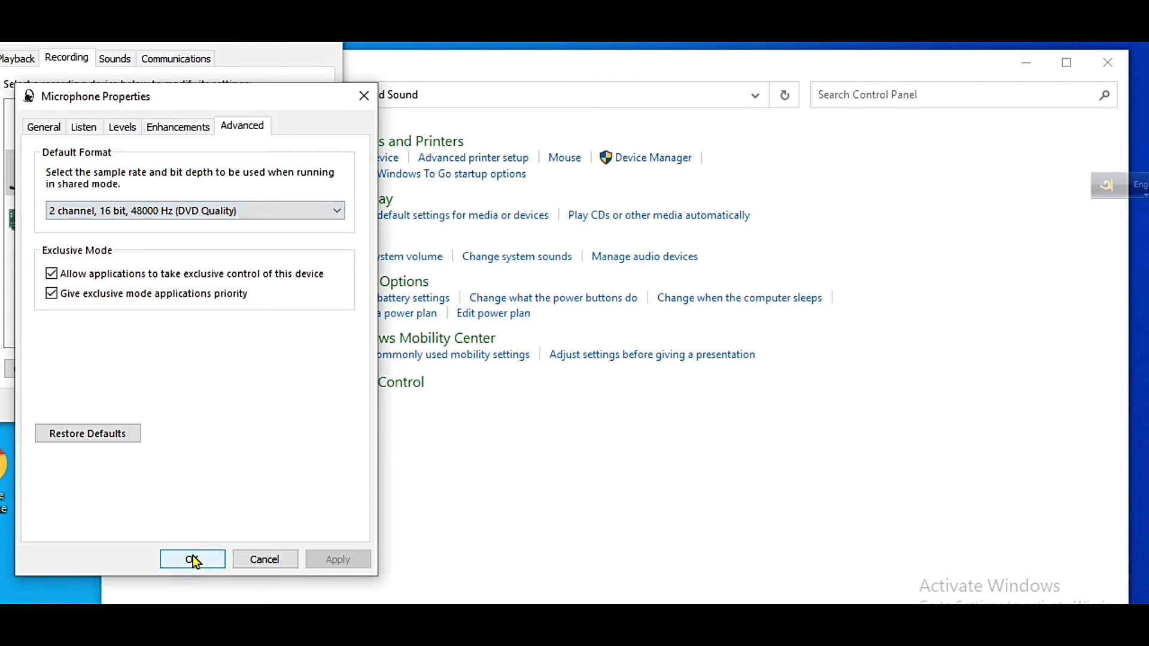
{"action": "left_click", "coordinate": [192, 559]}
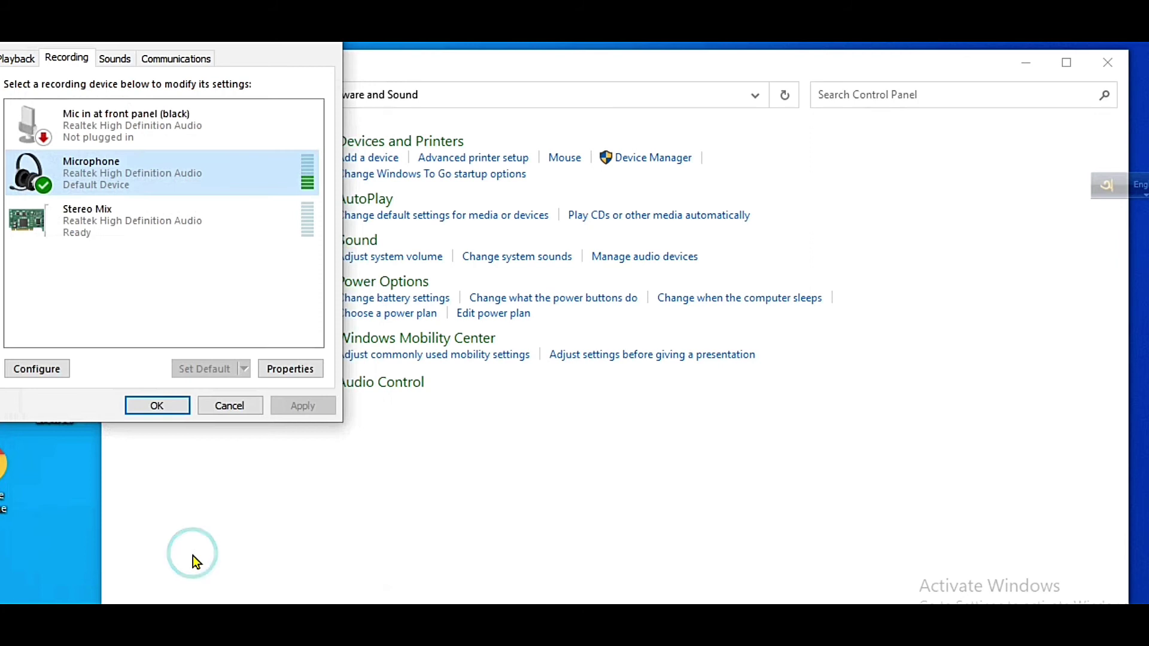
{"action": "left_click", "coordinate": [156, 406]}
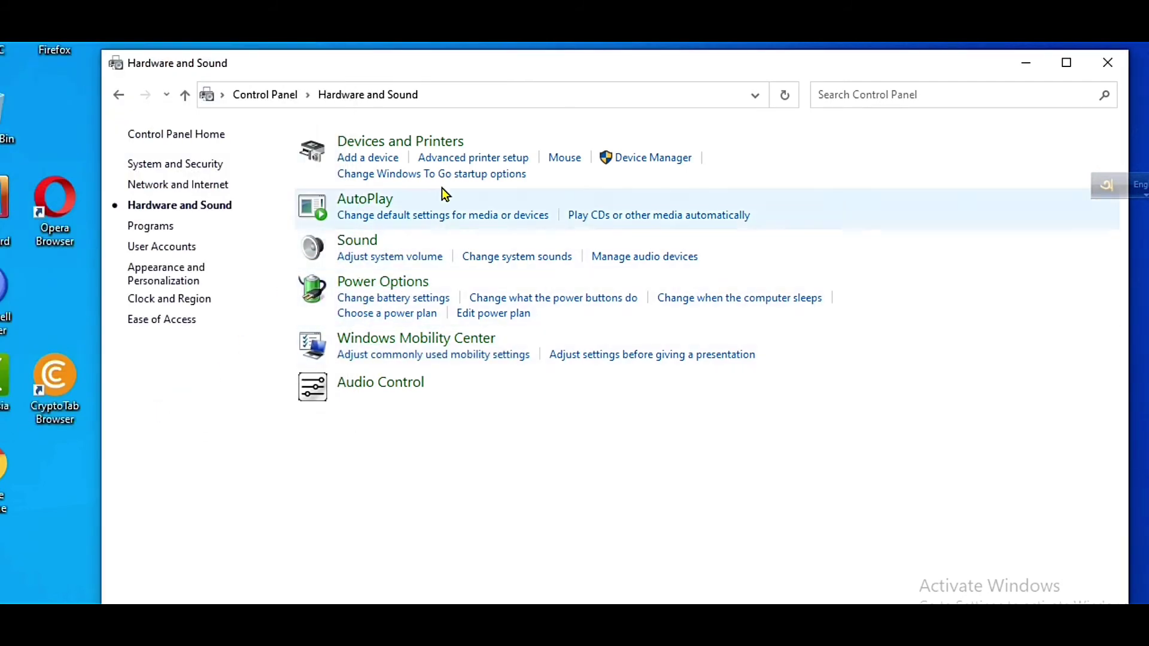
- Search the Control Panel for "sp" and open Speech Recognition
{"action": "left_click", "coordinate": [888, 95]}
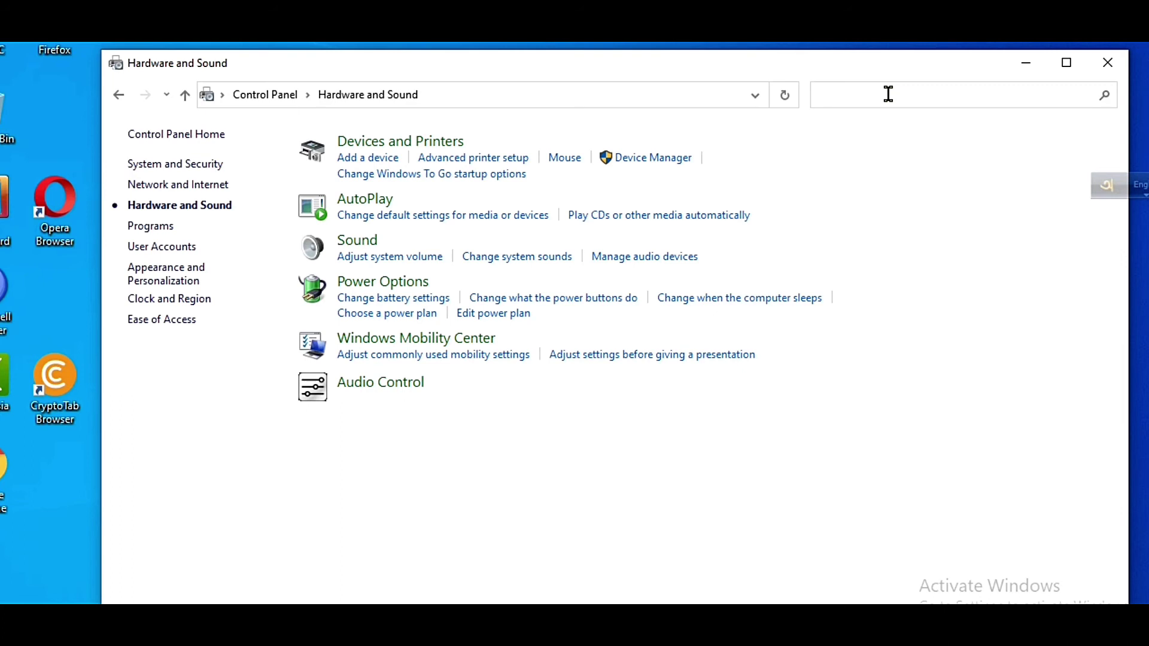
{"action": "type", "text": "sp"}
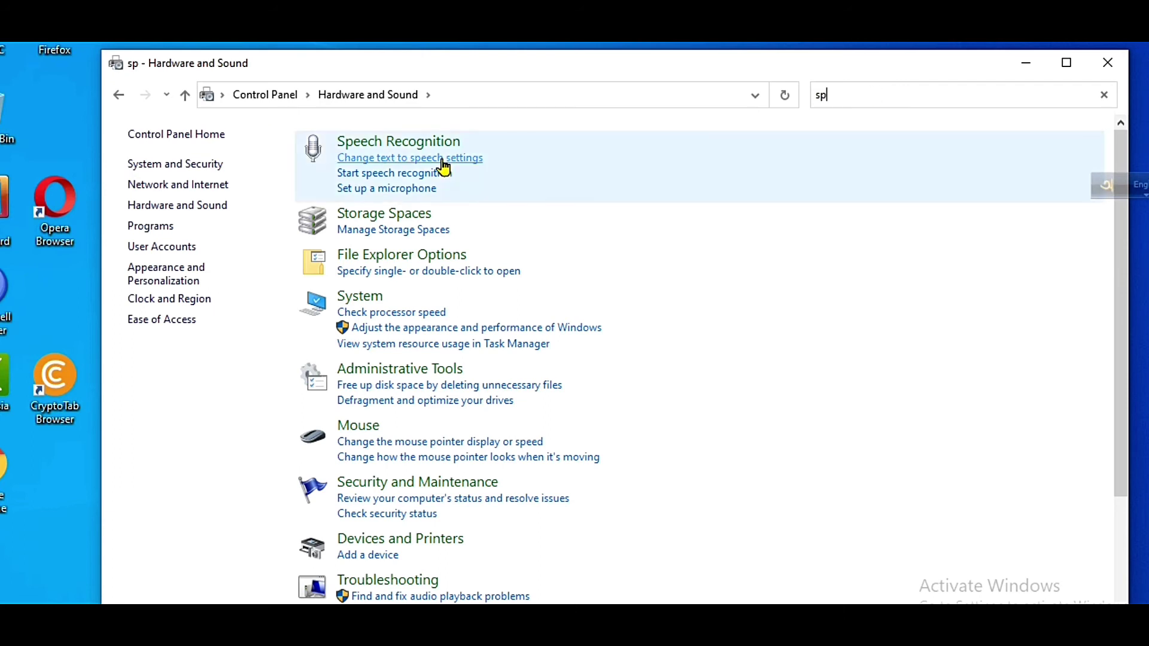
{"action": "left_click", "coordinate": [437, 142]}
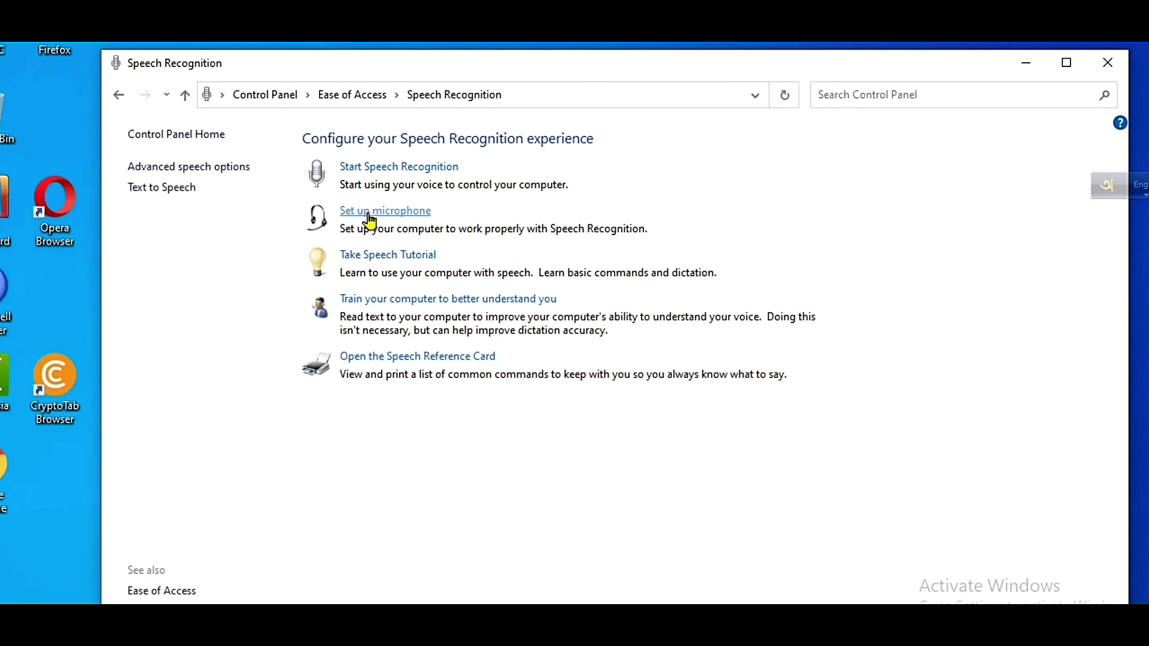
- Set up the microphone as a Headset Microphone, continuing through the wizard's placement and volume adjustment pages
{"action": "left_click", "coordinate": [369, 215]}
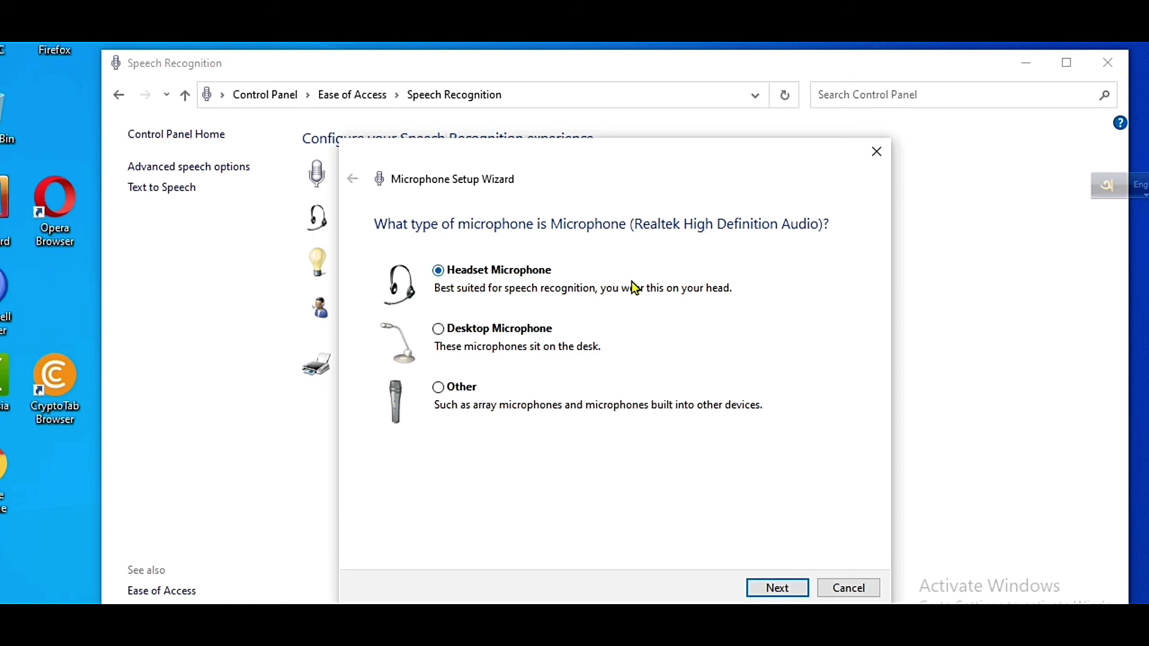
{"action": "left_click", "coordinate": [767, 594]}
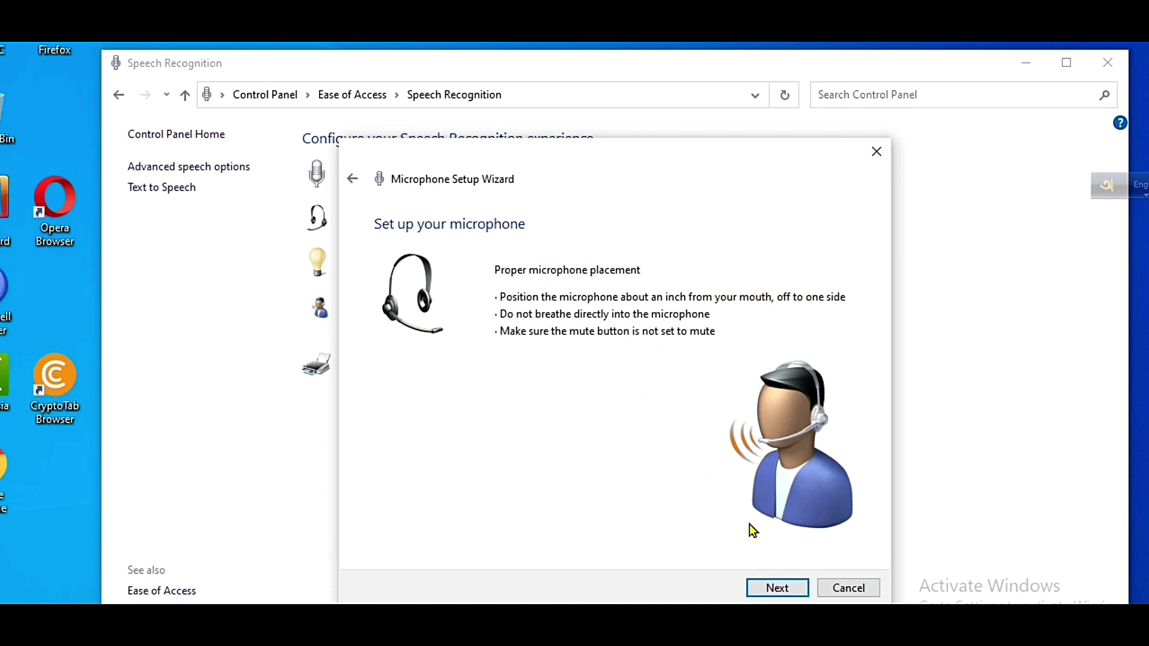
{"action": "left_click", "coordinate": [784, 589]}
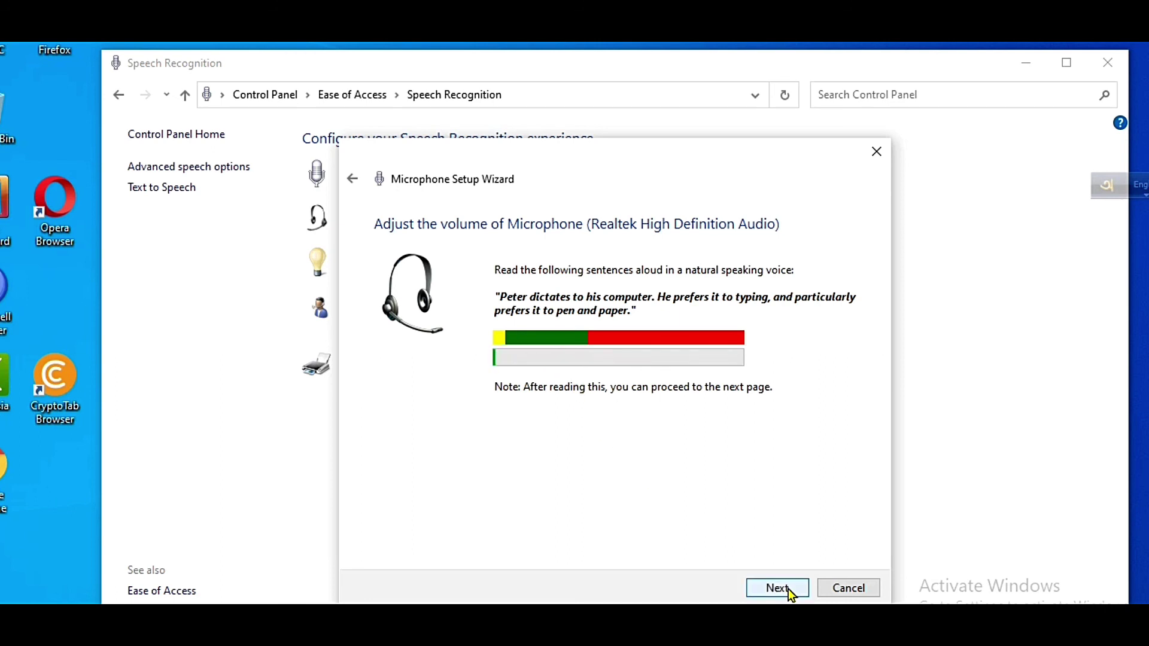
{"action": "left_click", "coordinate": [789, 589]}
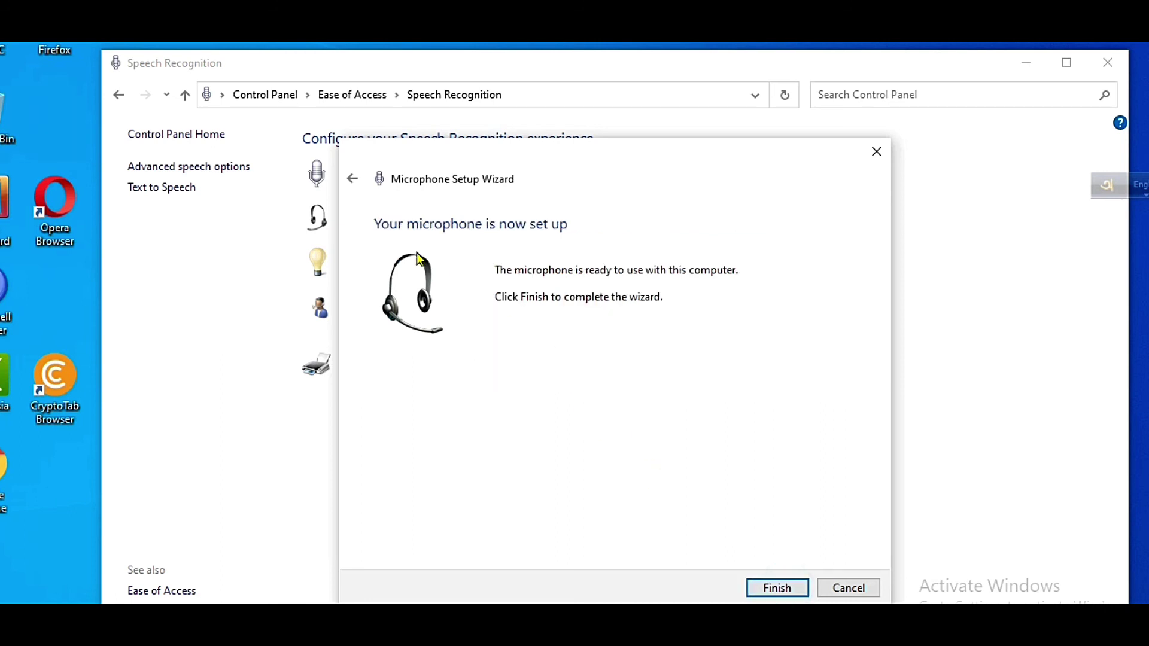